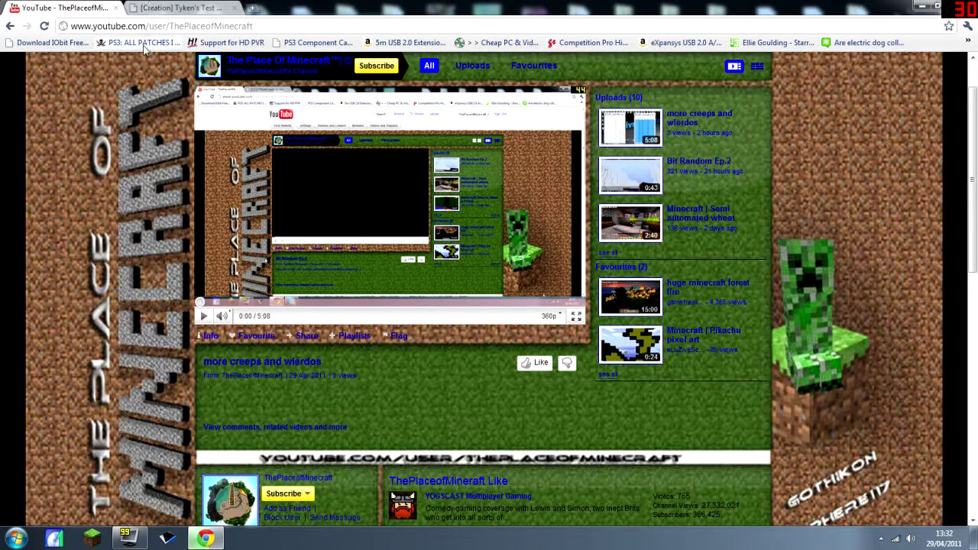
Step: Switch to the Tyken's Test forum tab and enter 'tykens test world' in the address bar
click(175, 8)
click(132, 27)
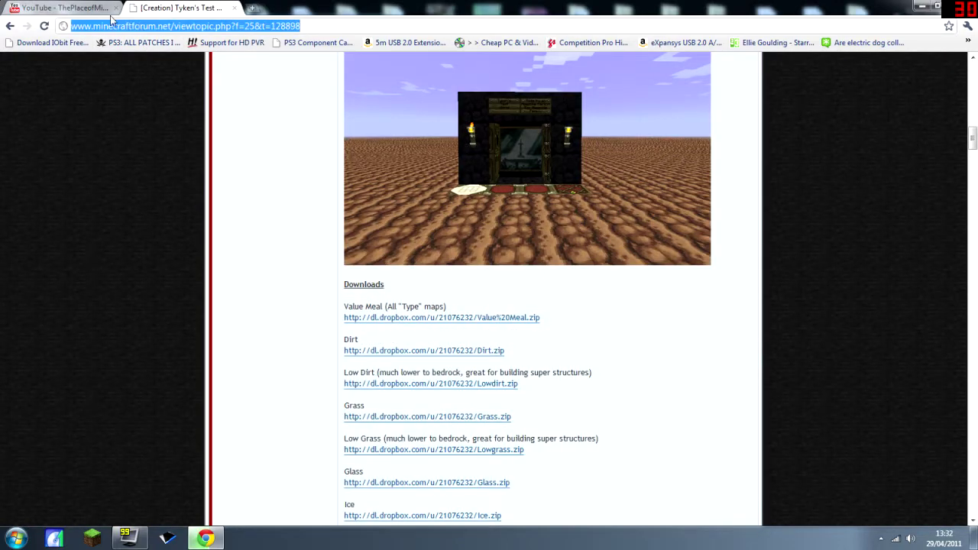
text(tykens test)
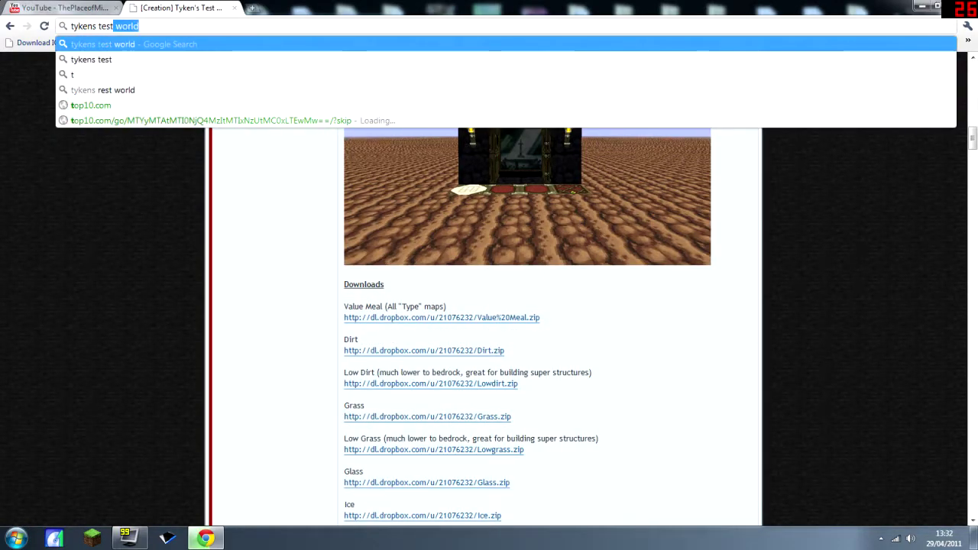
text( world)
Step: Search Google for 'tykens test world' and open the top Minecraft Forums result
key(Return)
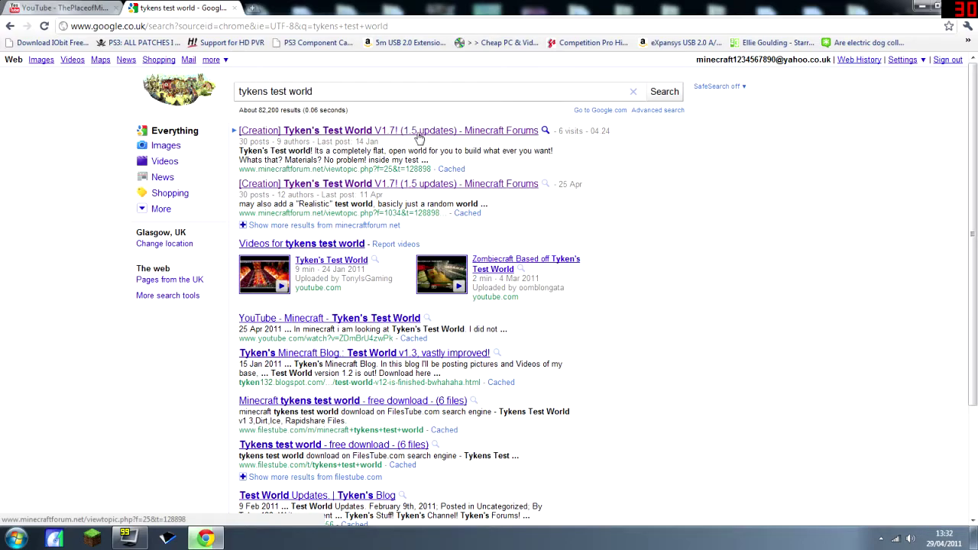
click(419, 139)
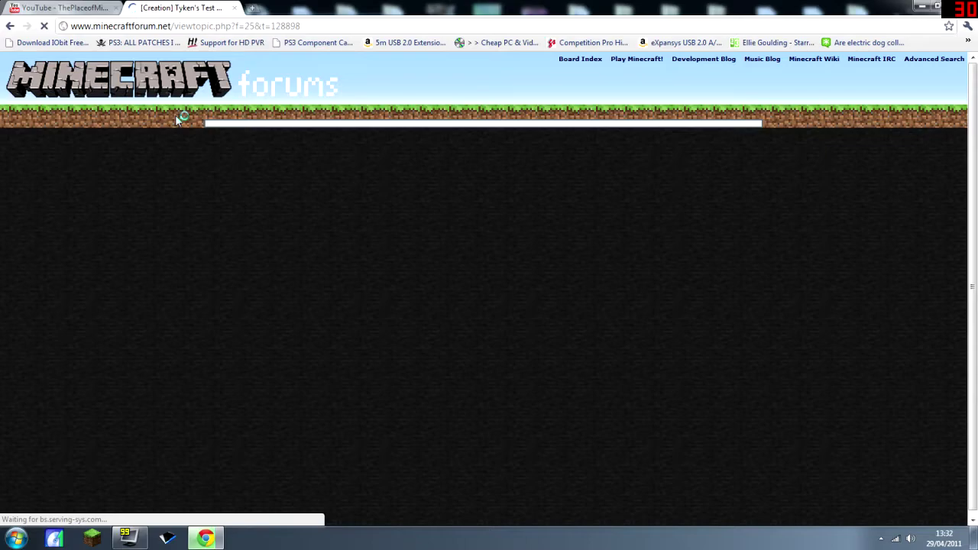
Step: Scroll the Tyken's Test World V1.7 thread down to its Downloads list of map zips
scroll(187, 222, down, 5)
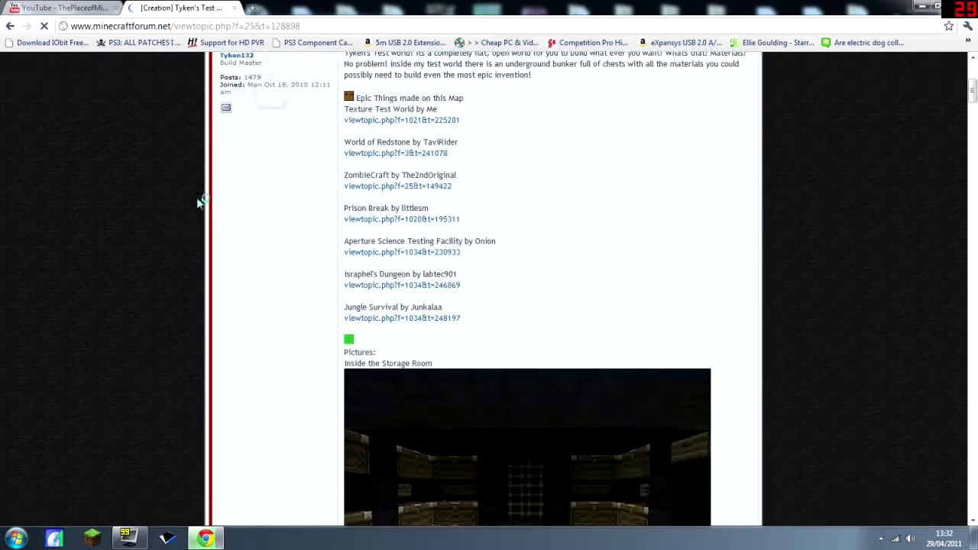
scroll(183, 201, down, 2)
scroll(162, 203, down, 1)
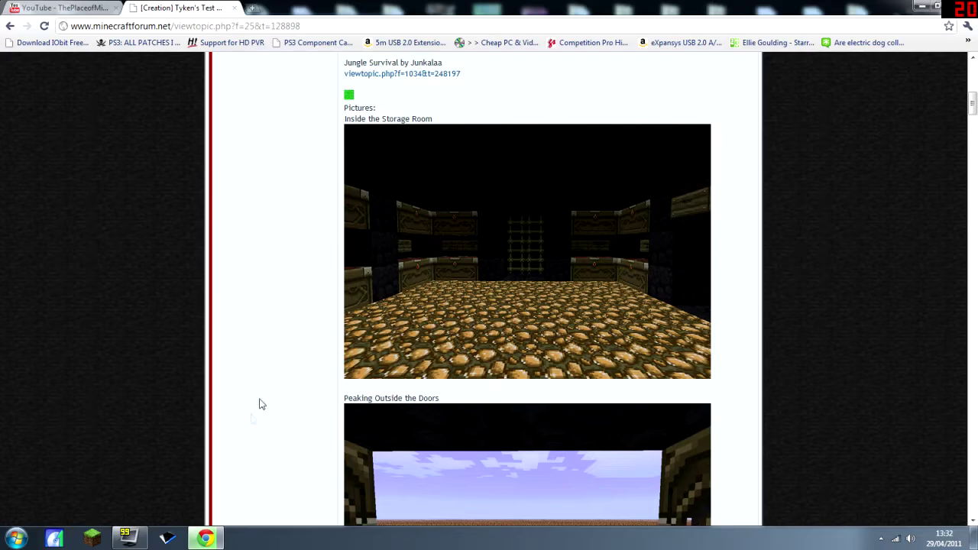
scroll(221, 405, down, 9)
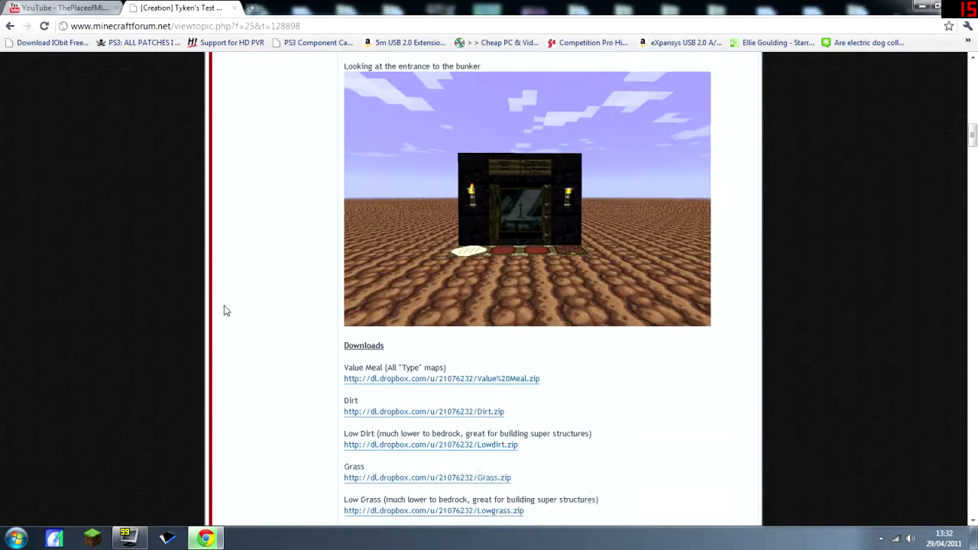
scroll(310, 260, down, 2)
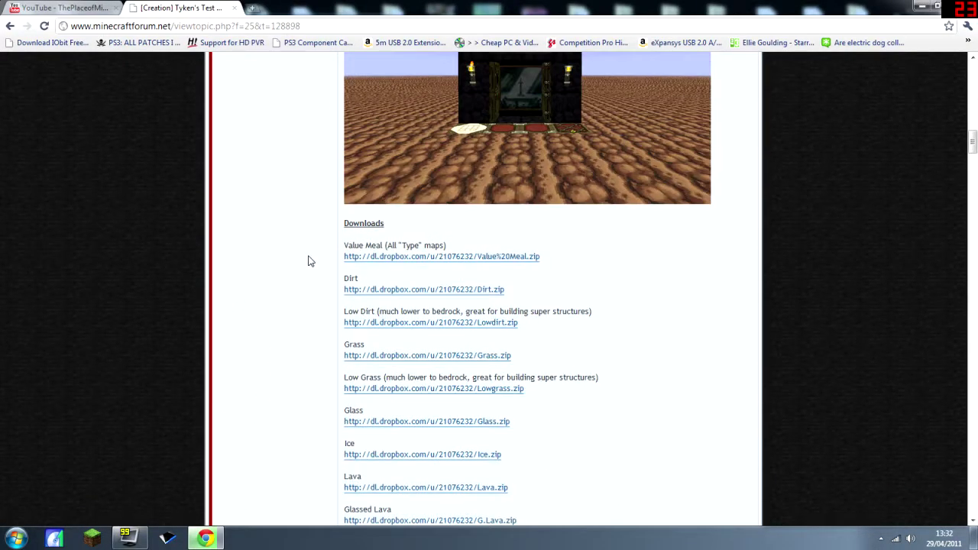
scroll(310, 261, down, 1)
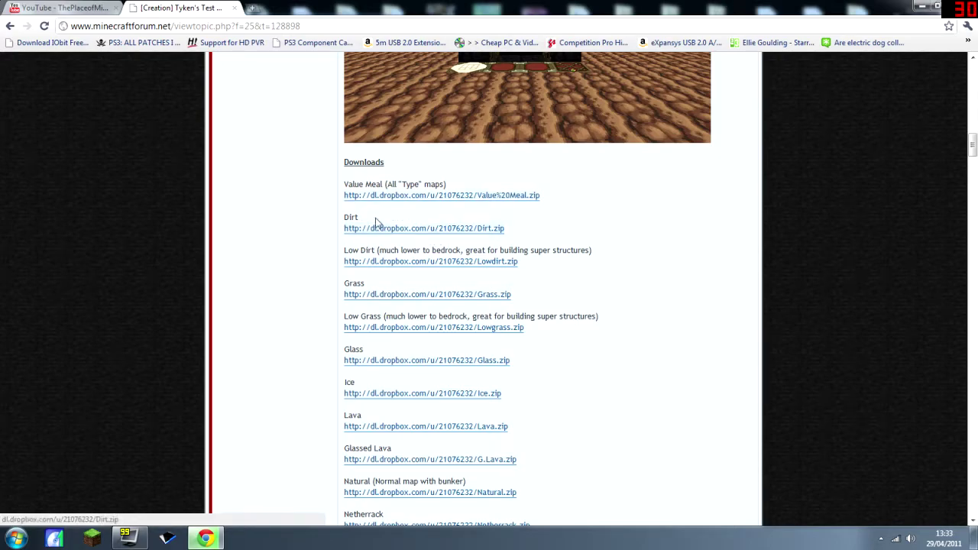
scroll(425, 229, up, 3)
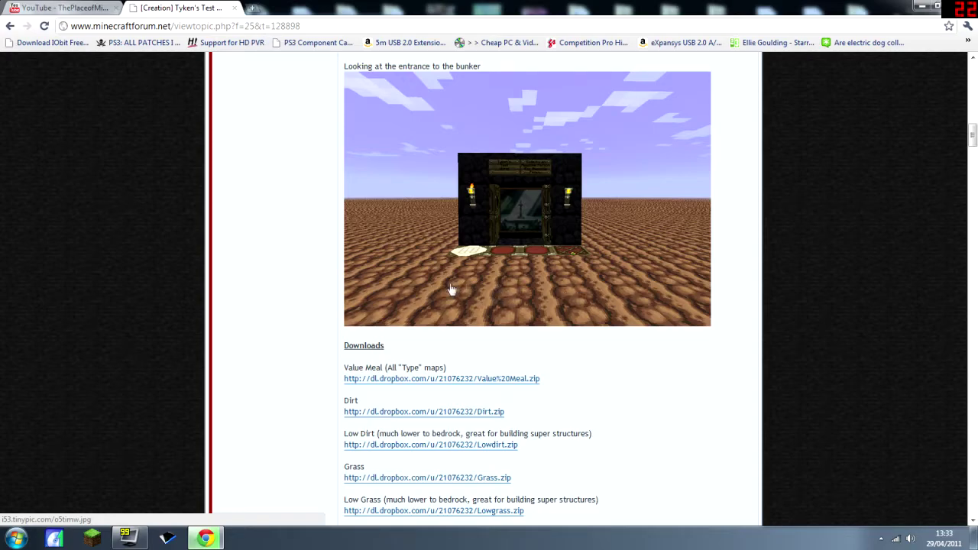
scroll(590, 294, up, 3)
scroll(593, 296, down, 3)
scroll(593, 297, down, 3)
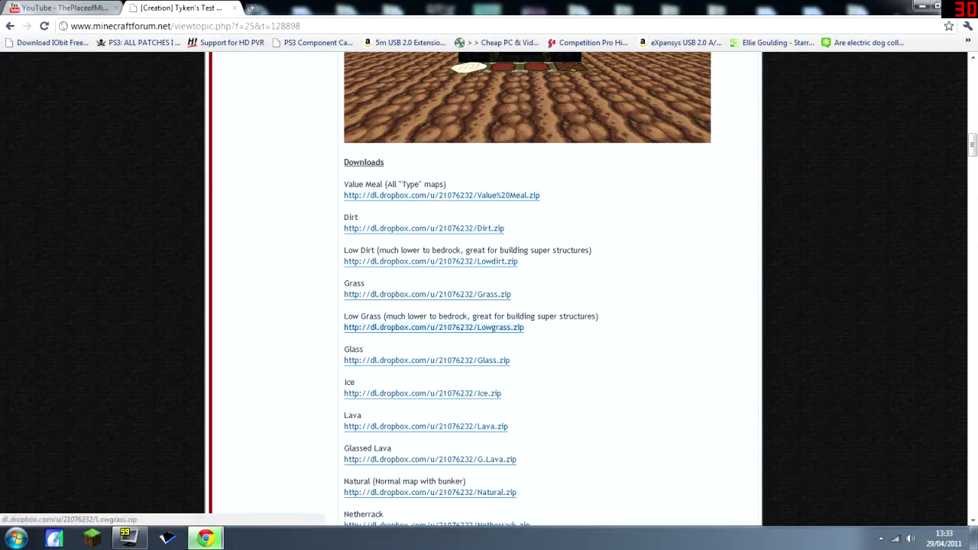
Step: Open Value Meal.zip from the desktop in WinRAR and show its Value Meal map folders
click(921, 8)
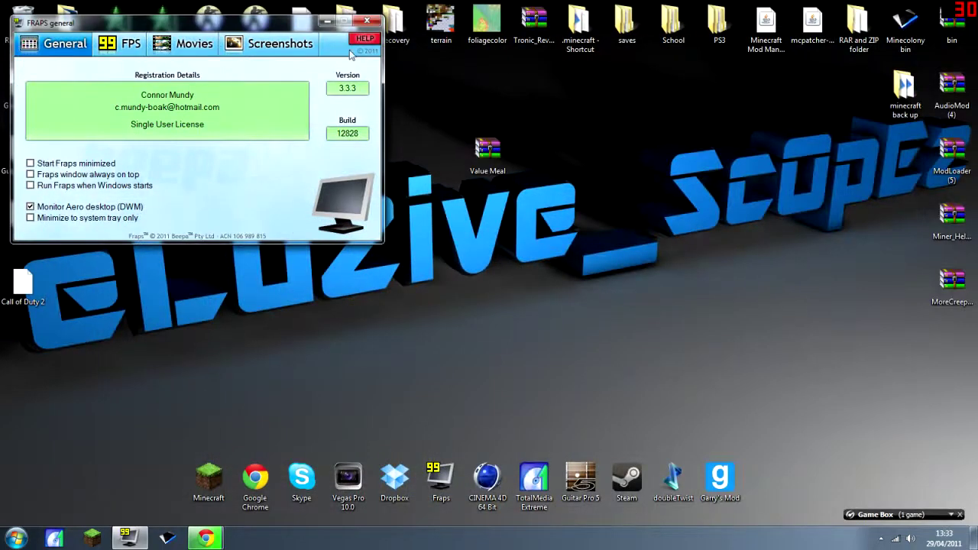
click(324, 11)
double_click(487, 152)
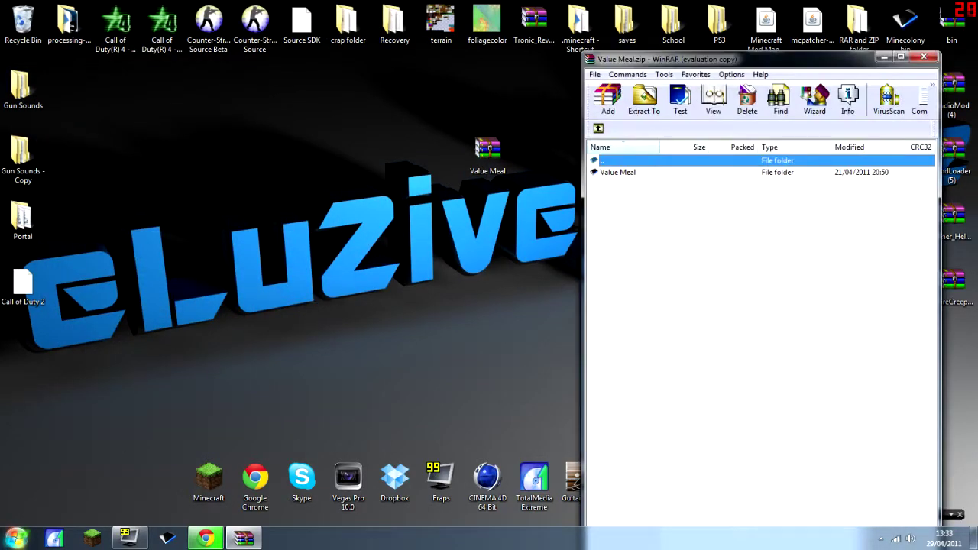
click(16, 540)
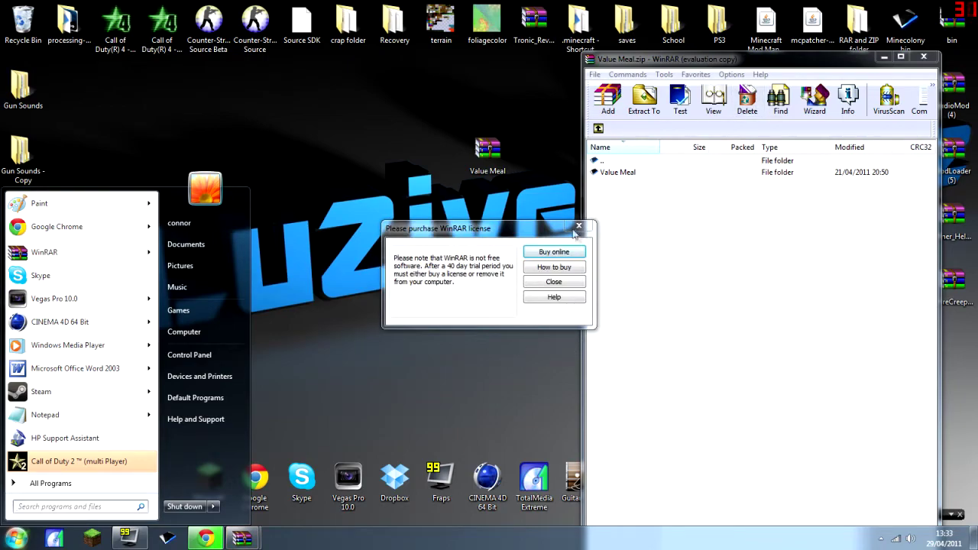
click(578, 228)
double_click(618, 173)
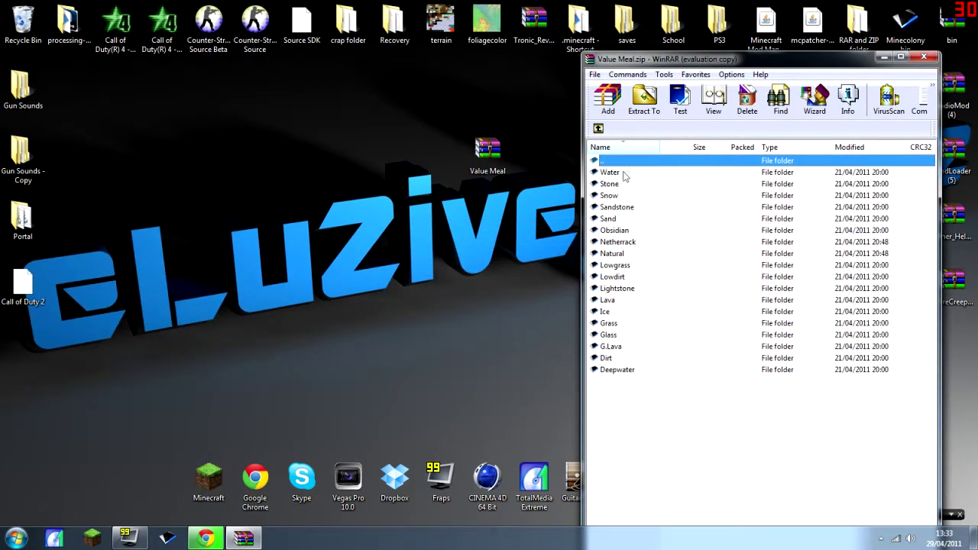
click(16, 539)
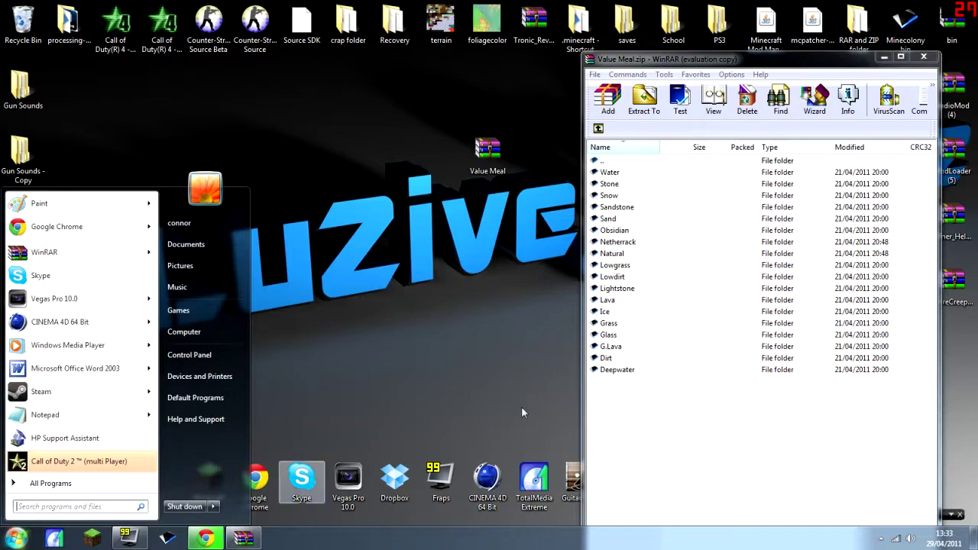
Step: Open the Roaming application data folder with a '%d%' Start search
click(19, 508)
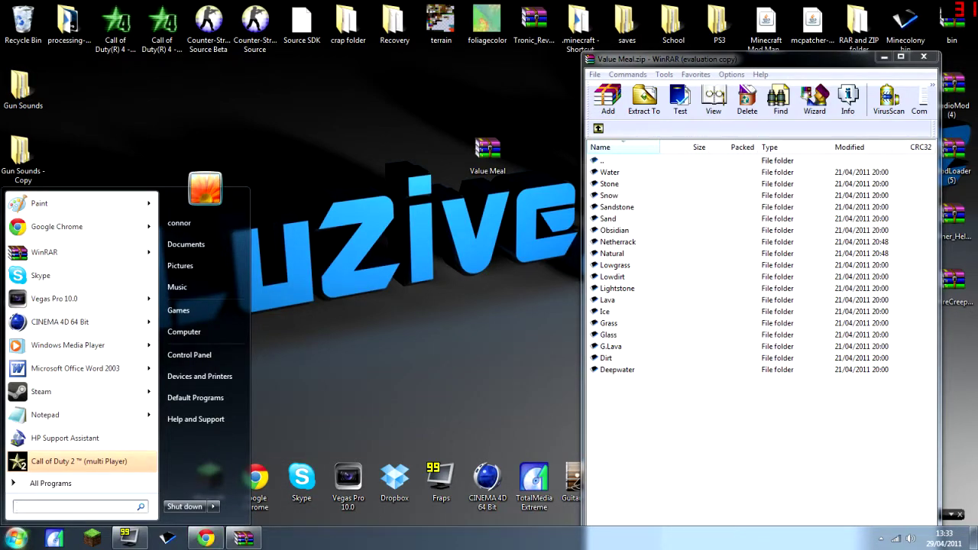
text(%)
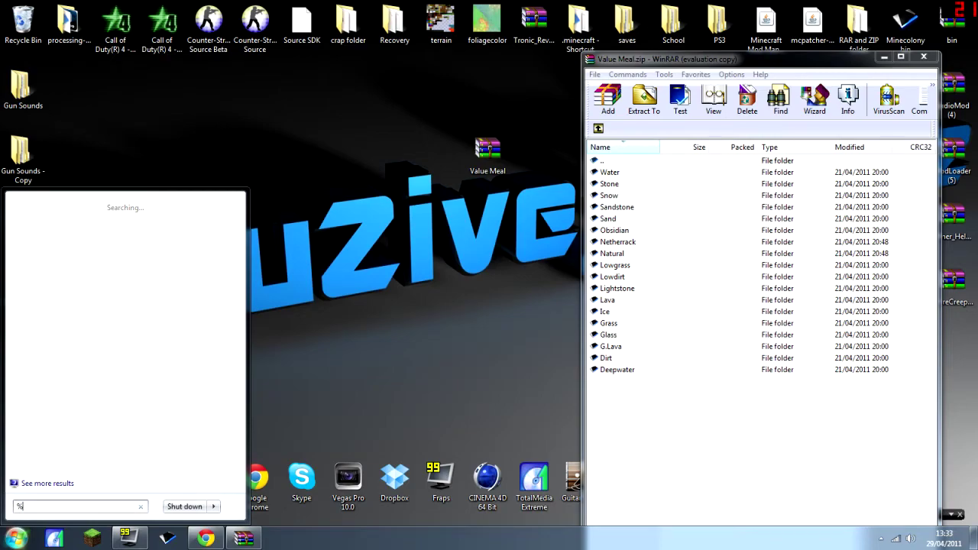
text(appd)
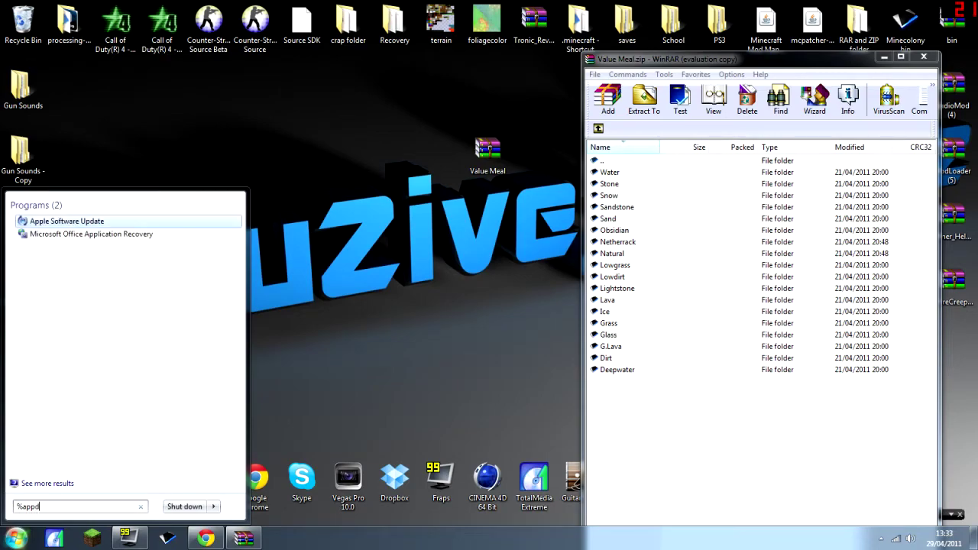
text(ata%)
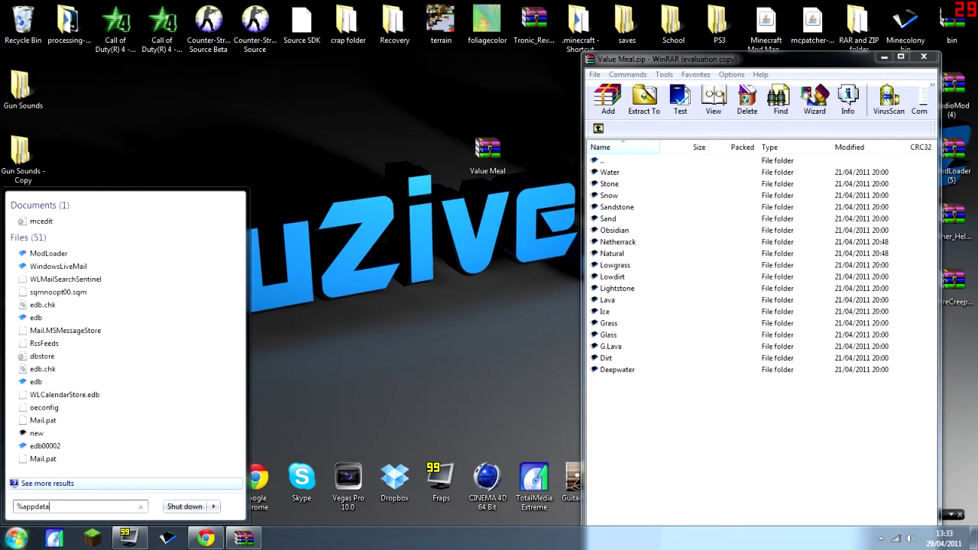
key(Return)
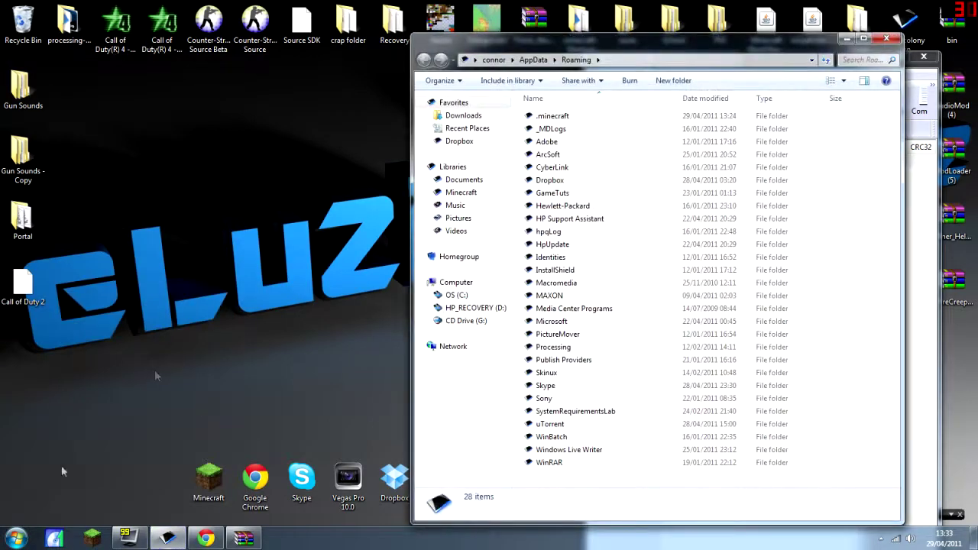
mouse_move(532, 49)
mouse_down()
mouse_move(105, 26)
mouse_move(172, 20)
mouse_up()
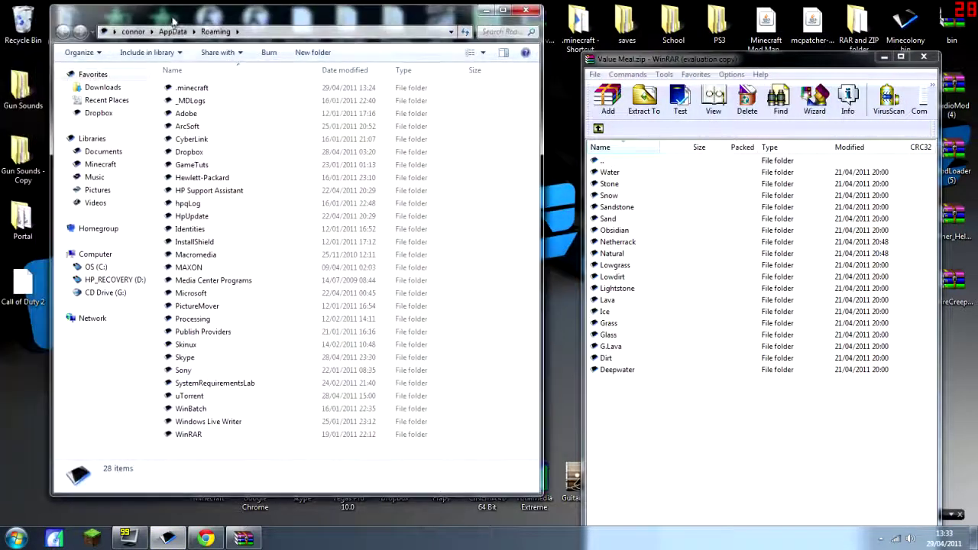
Step: Copy the Snow folder from the archive into .minecraft\saves, then close WinRAR
double_click(191, 88)
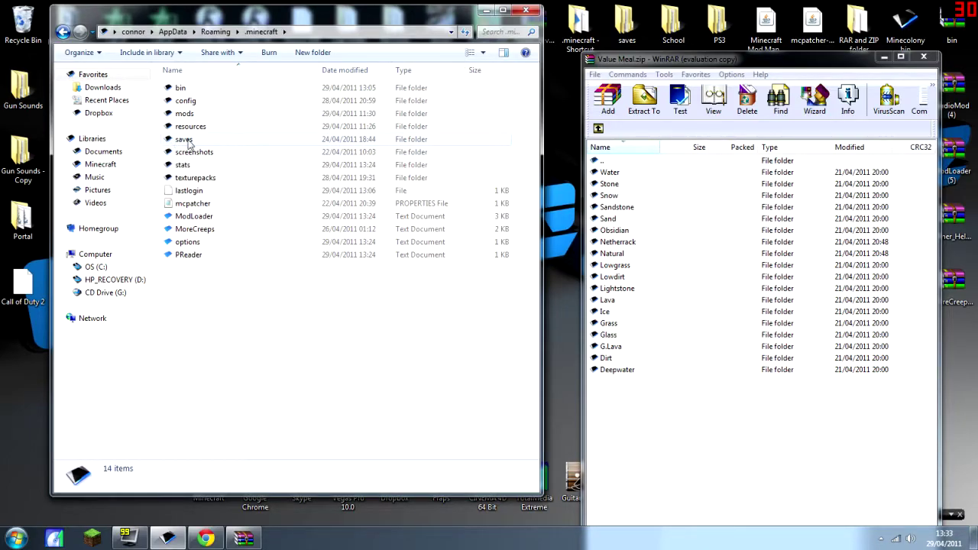
double_click(189, 141)
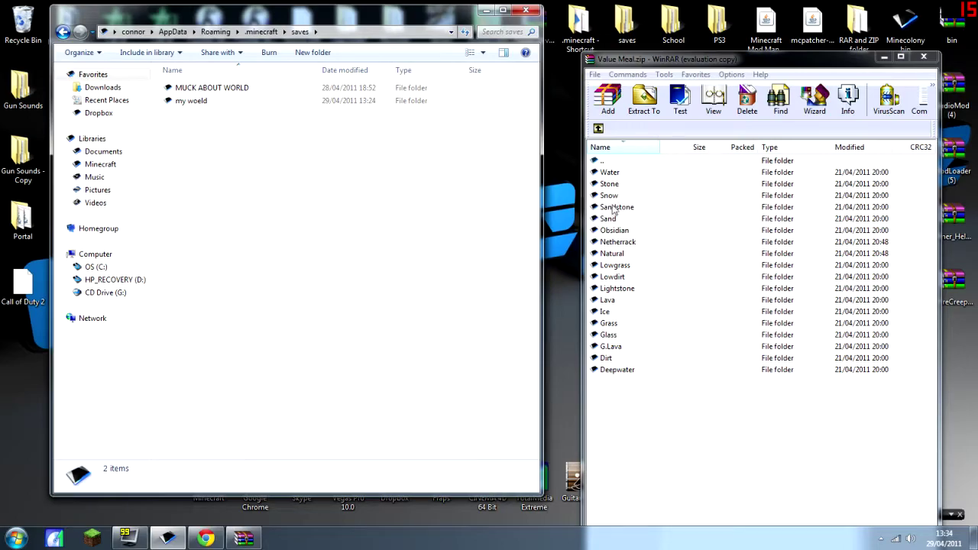
mouse_move(615, 200)
mouse_down()
mouse_move(405, 145)
mouse_move(191, 126)
mouse_up()
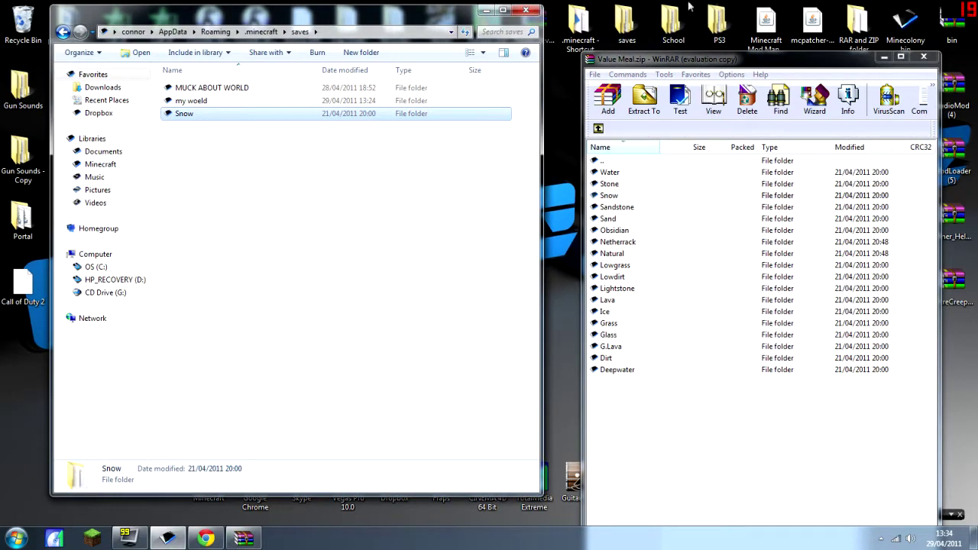
click(925, 59)
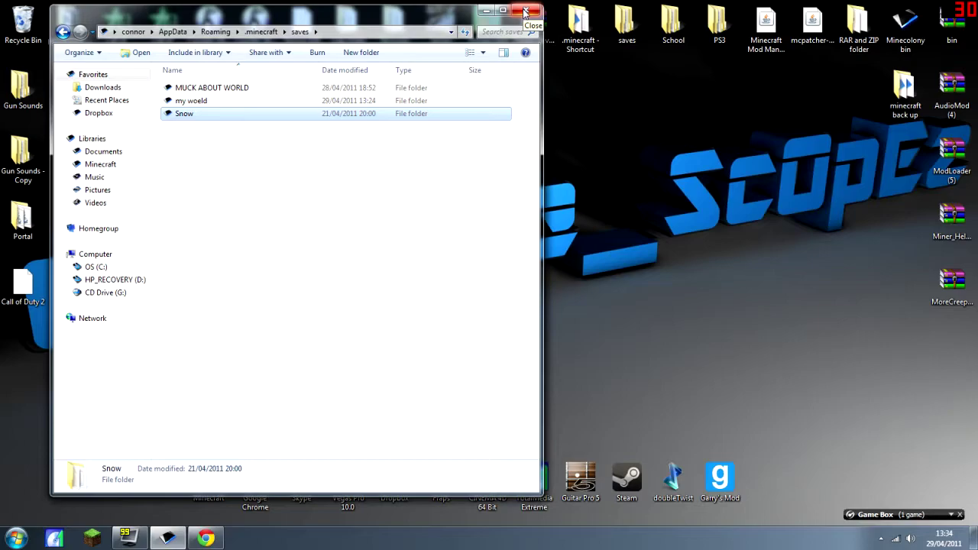
Step: Close the saves window and play the Snow world from the Singleplayer list
click(524, 12)
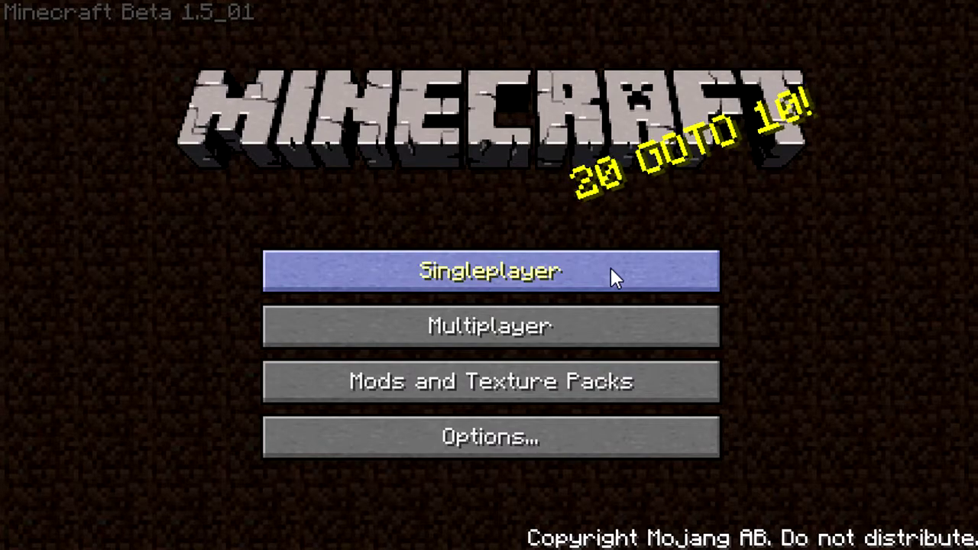
click(505, 280)
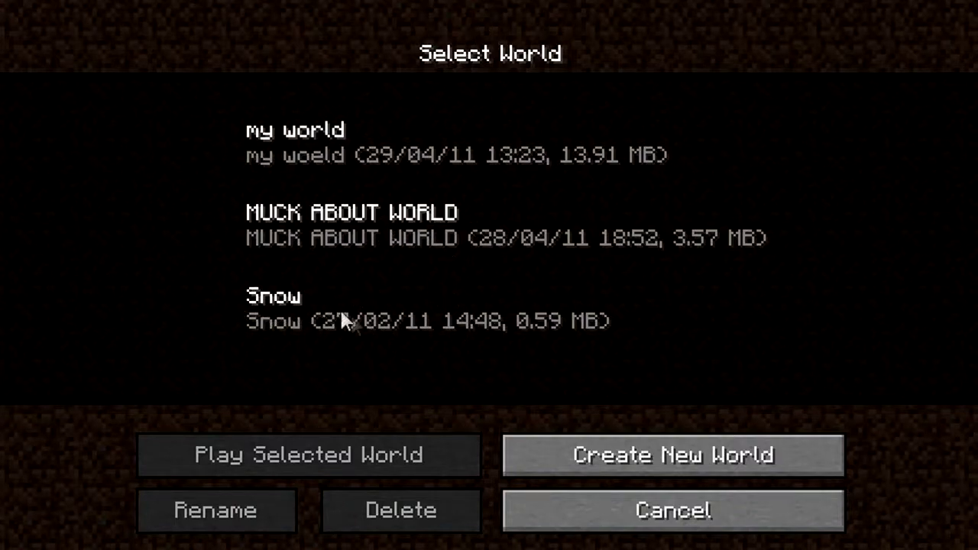
click(291, 317)
click(241, 446)
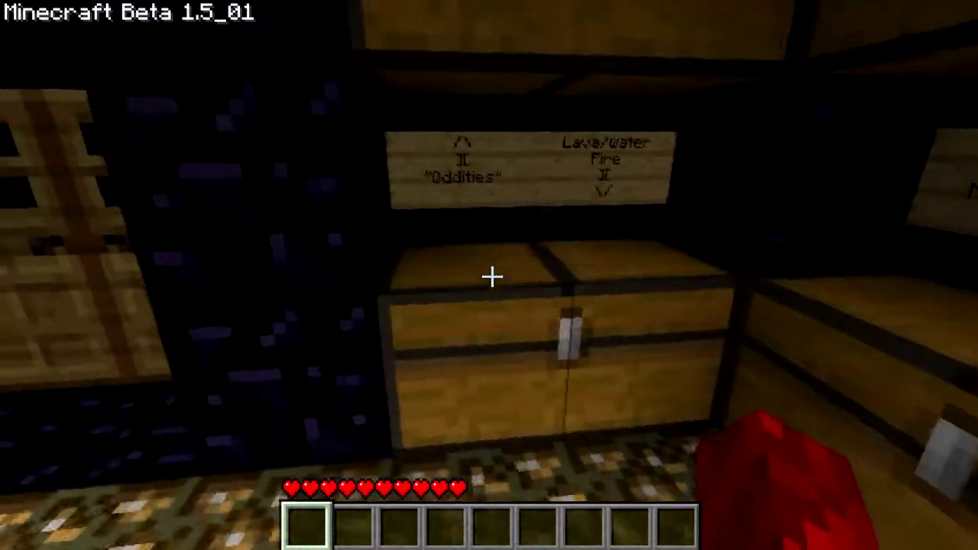
Step: Walk past the labelled storage chests and climb the ladders toward the windowed opening
key(s)
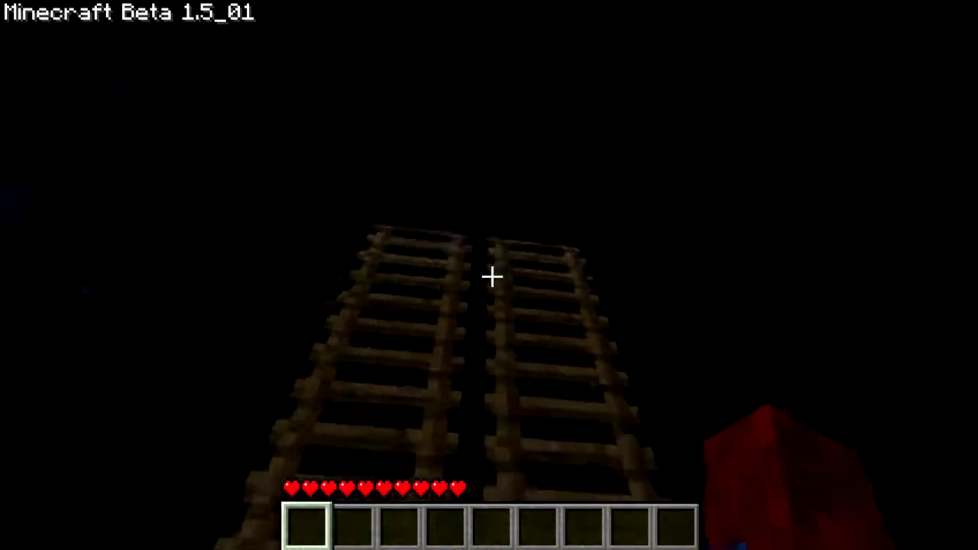
key(w)
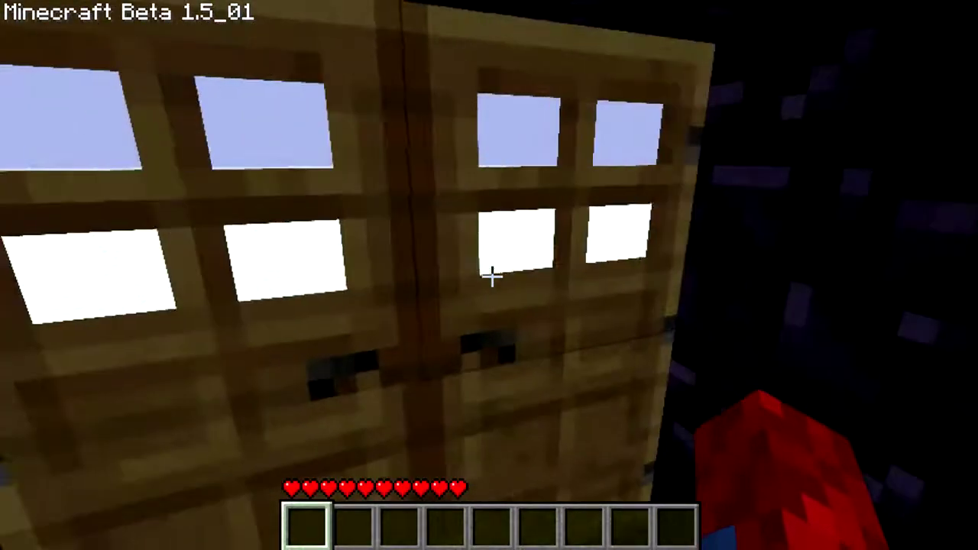
Step: Open the wooden double door and walk out across the snow to the obsidian house
right_click(492, 277)
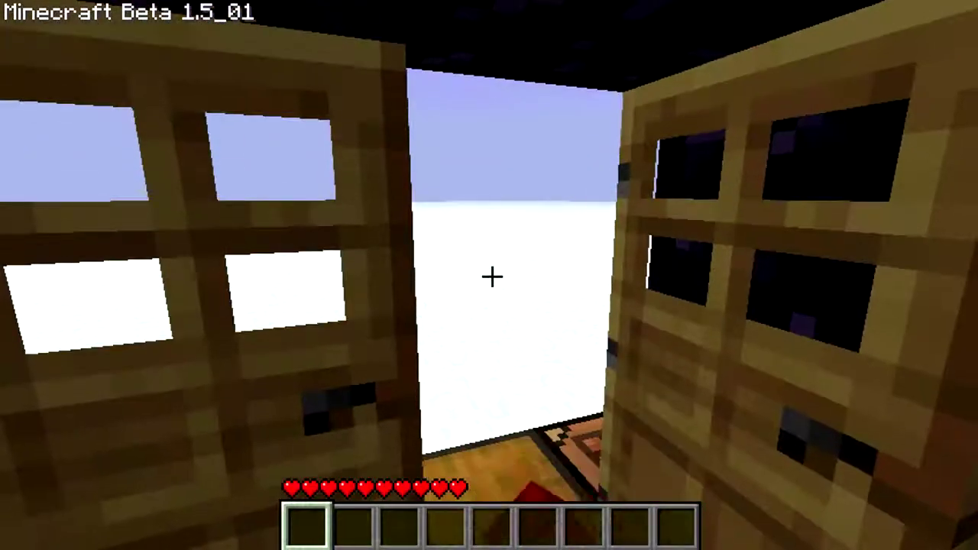
key(w)
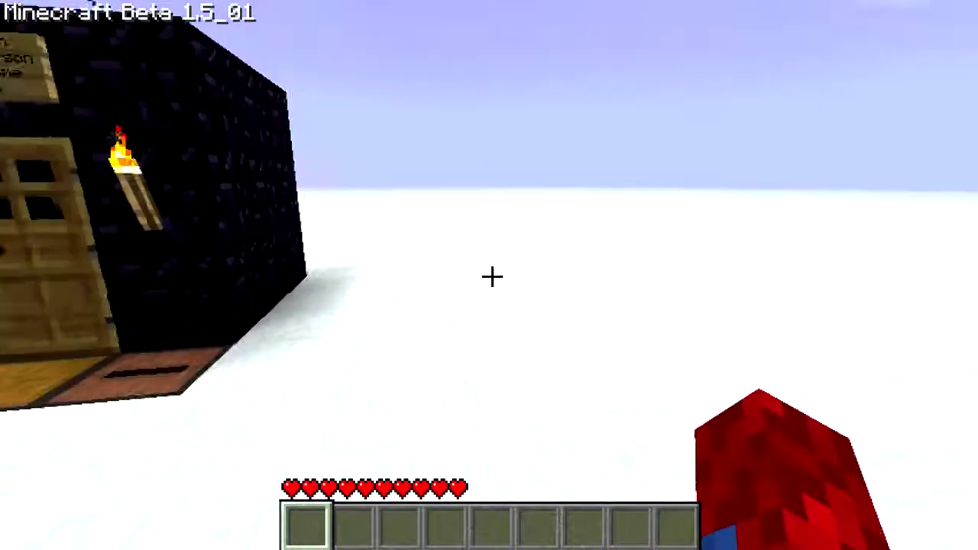
key(w)
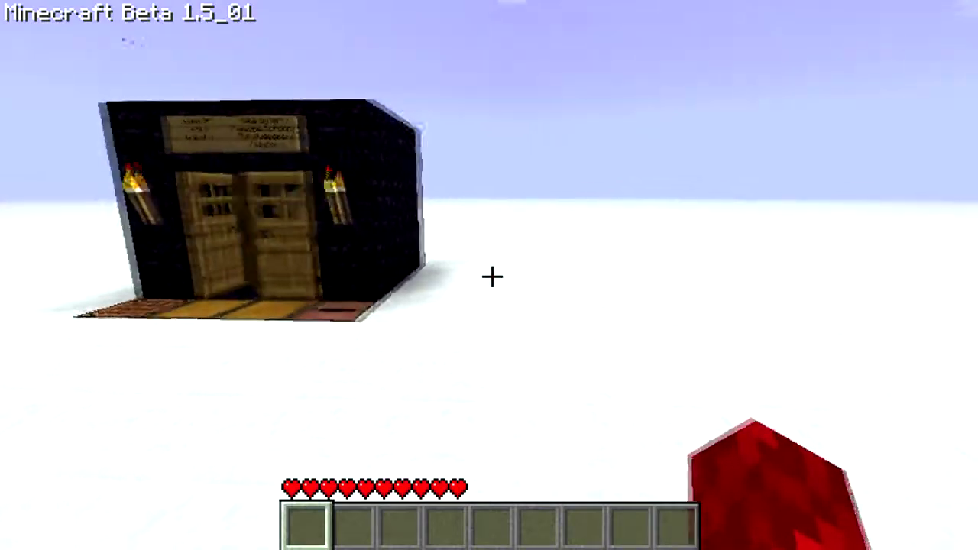
key(w)
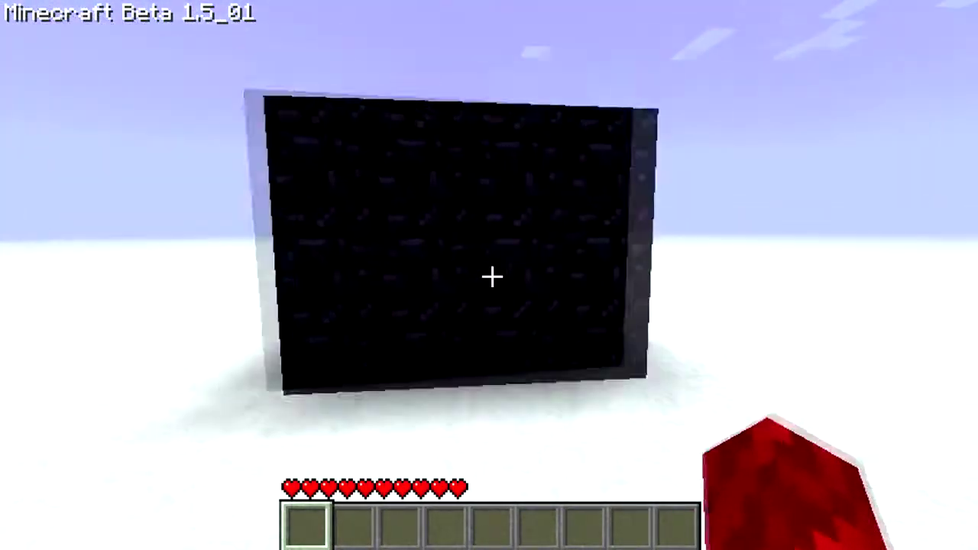
Step: Circle to the house's front, open its left door and step back under the Test World sign
key(w)
key(a)
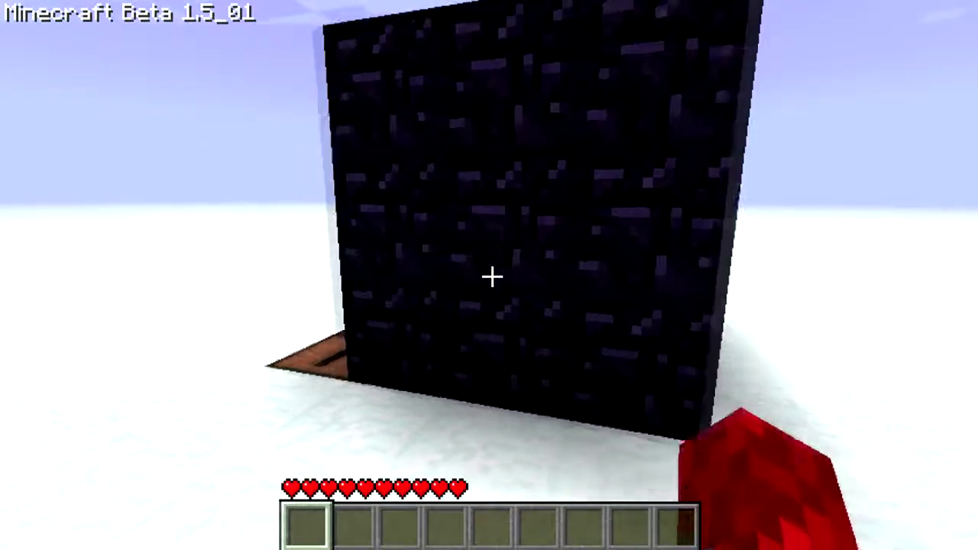
key(a)
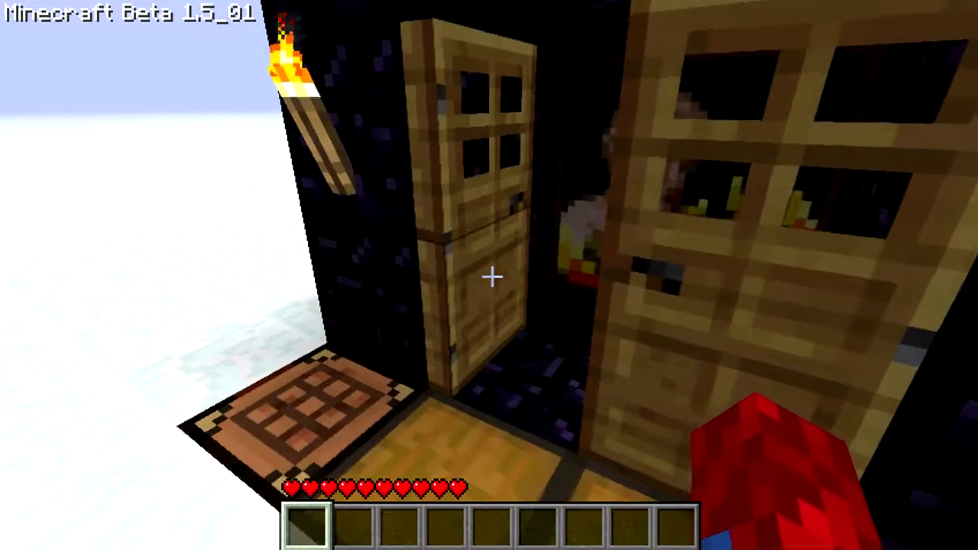
right_click(491, 277)
key(s)
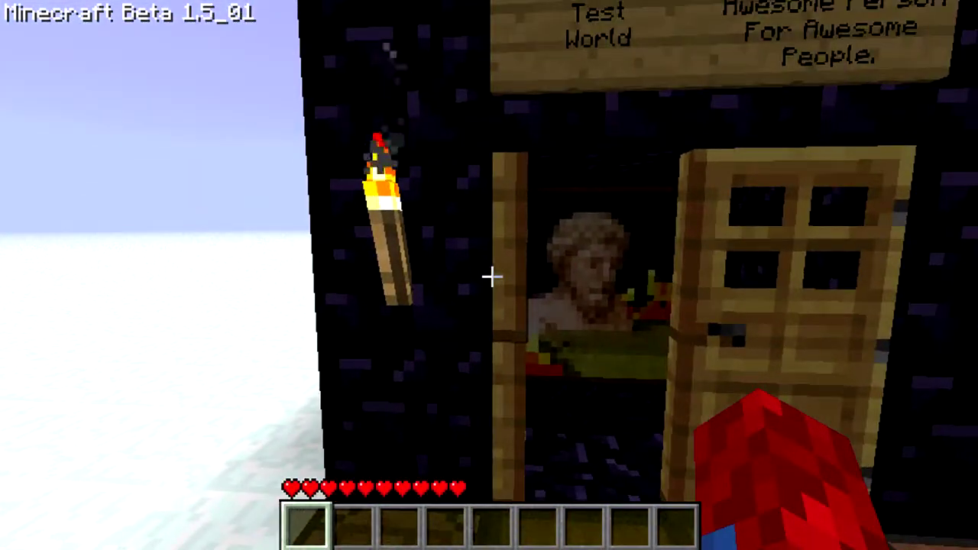